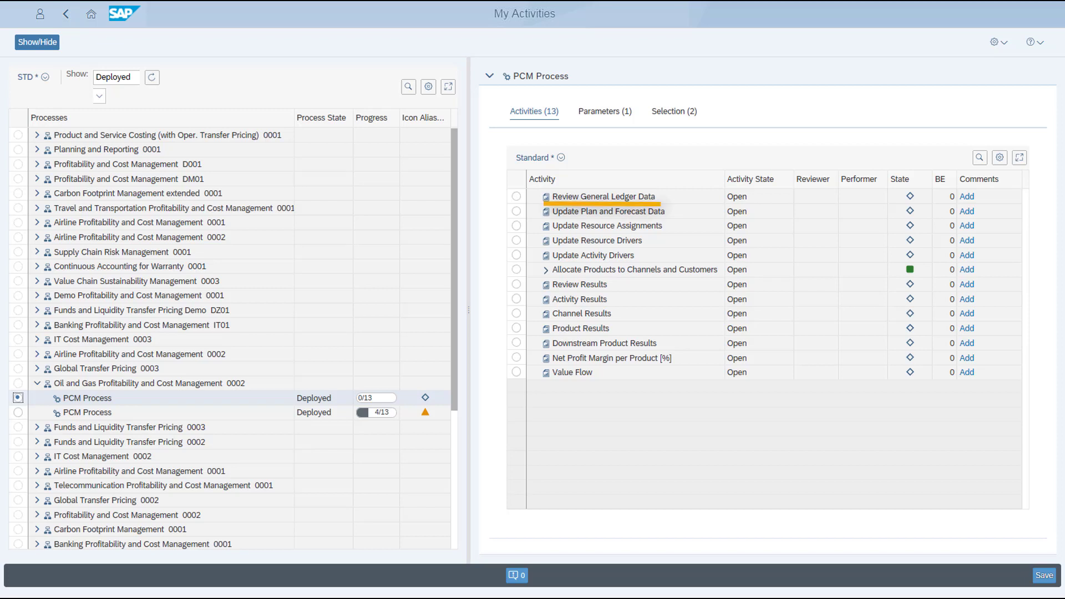
Launch the Review General Ledger Data activity and show its report as a data grid instead of a chart.
{"action": "left_click", "coordinate": [516, 197]}
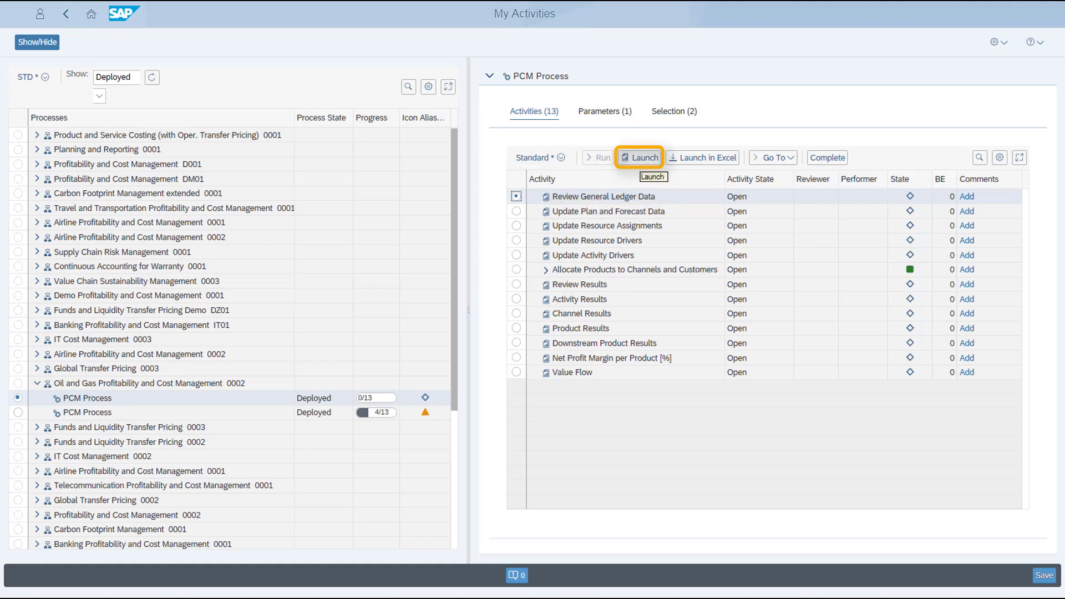
{"action": "left_click", "coordinate": [640, 158]}
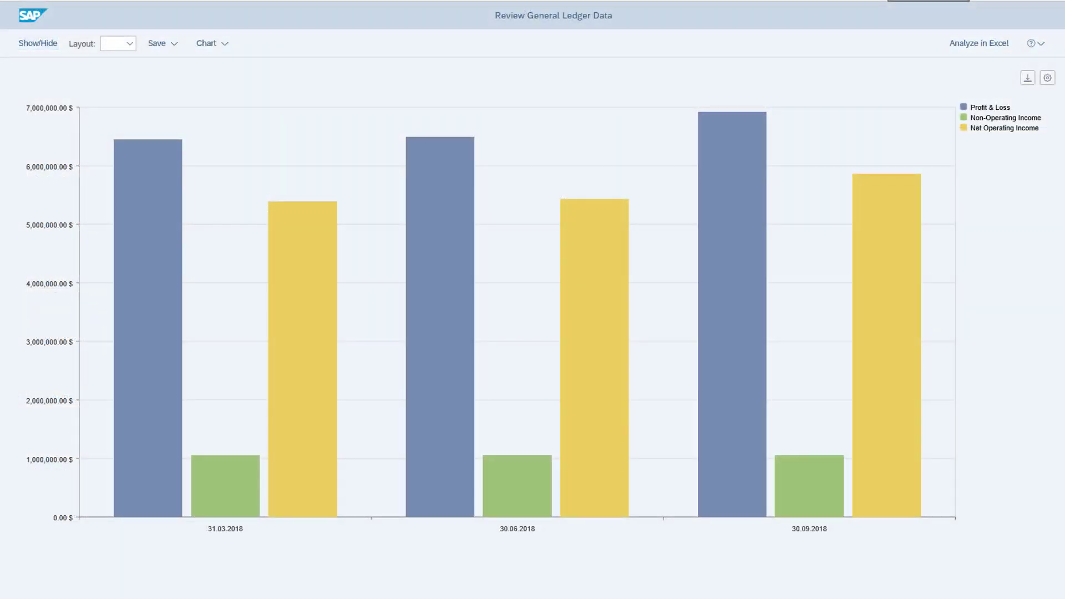
{"action": "left_click", "coordinate": [226, 44]}
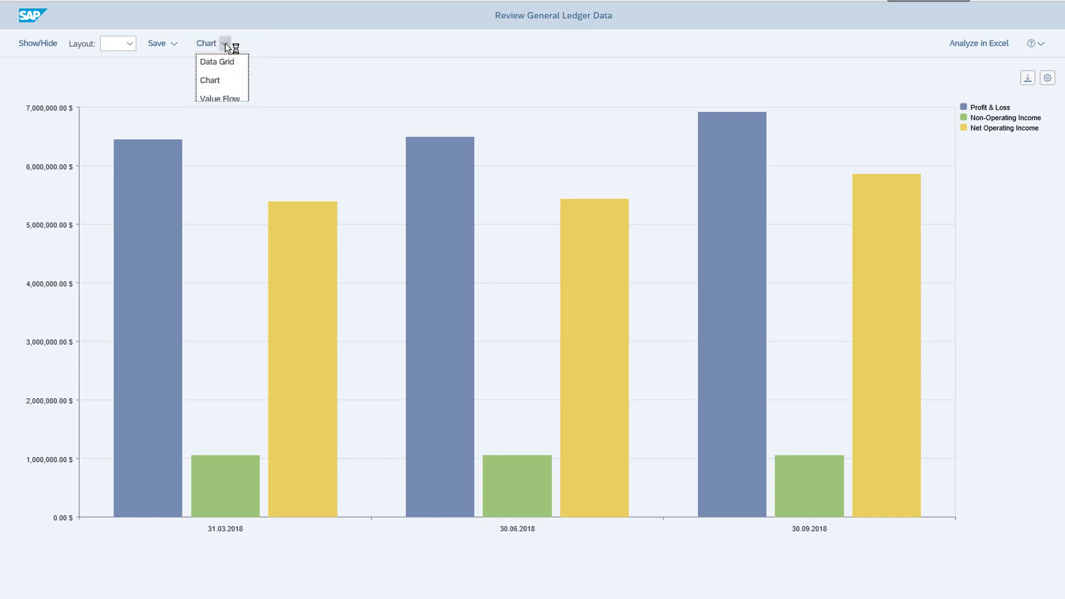
{"action": "left_click", "coordinate": [219, 62]}
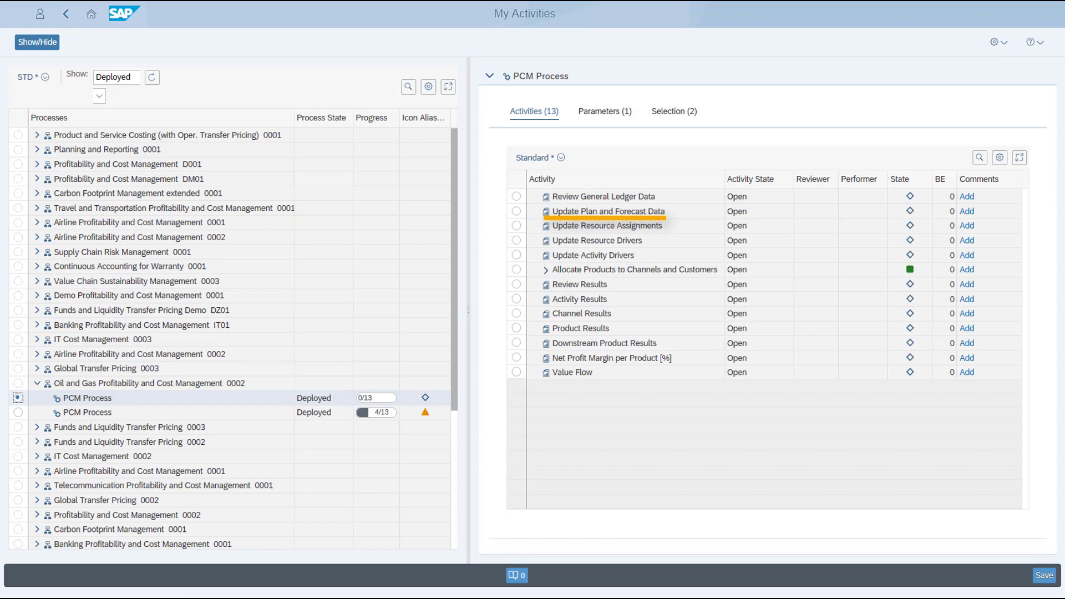
Launch the Update Plan and Forecast Data activity, and also open it in Excel for editing.
{"action": "left_click", "coordinate": [516, 211]}
{"action": "left_click", "coordinate": [632, 158]}
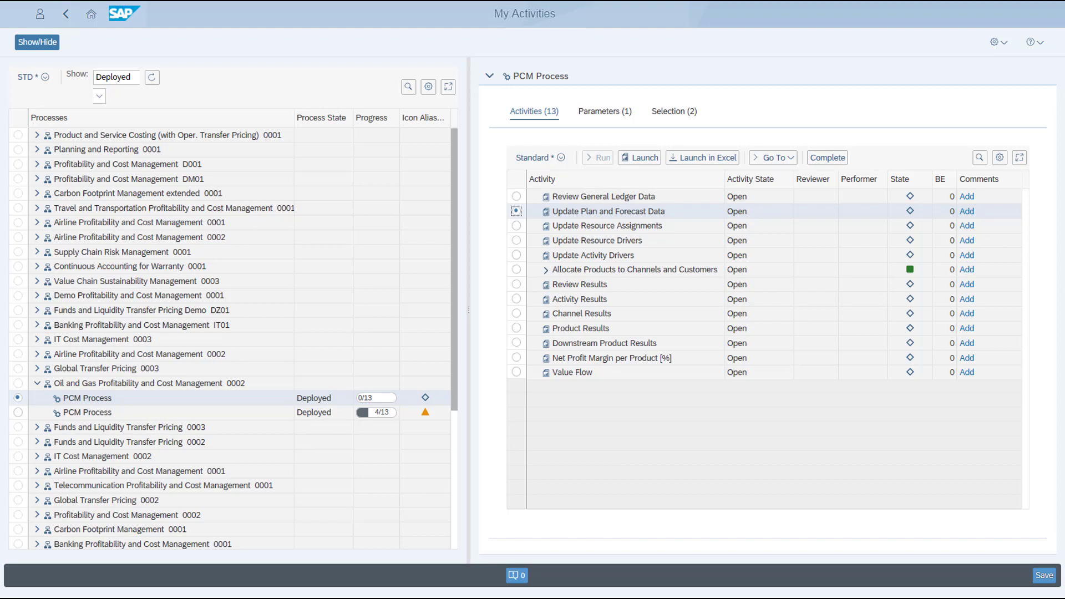
{"action": "left_click", "coordinate": [703, 157]}
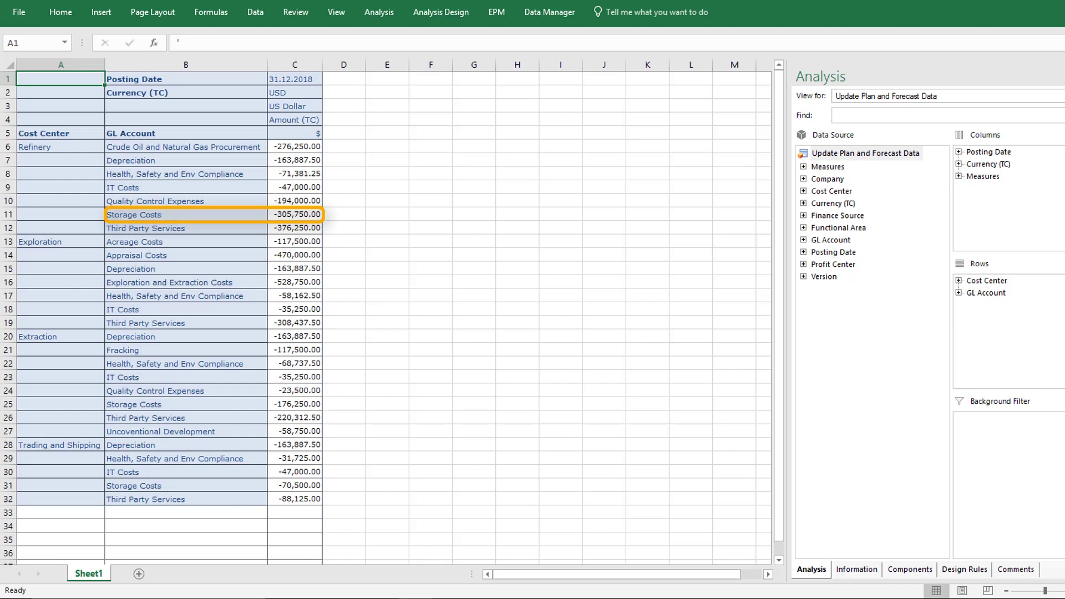
Set the Refinery cost center's Storage Costs amount to 500000 and save the planning data.
{"action": "left_click", "coordinate": [294, 214]}
{"action": "type", "text": "50"}
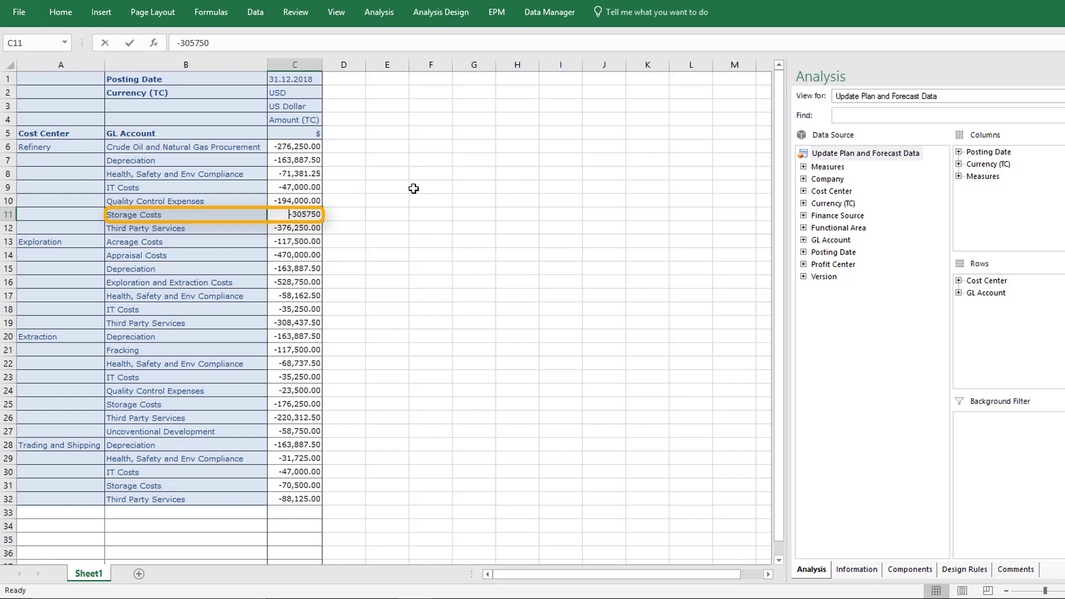
{"action": "type", "text": "0,00000"}
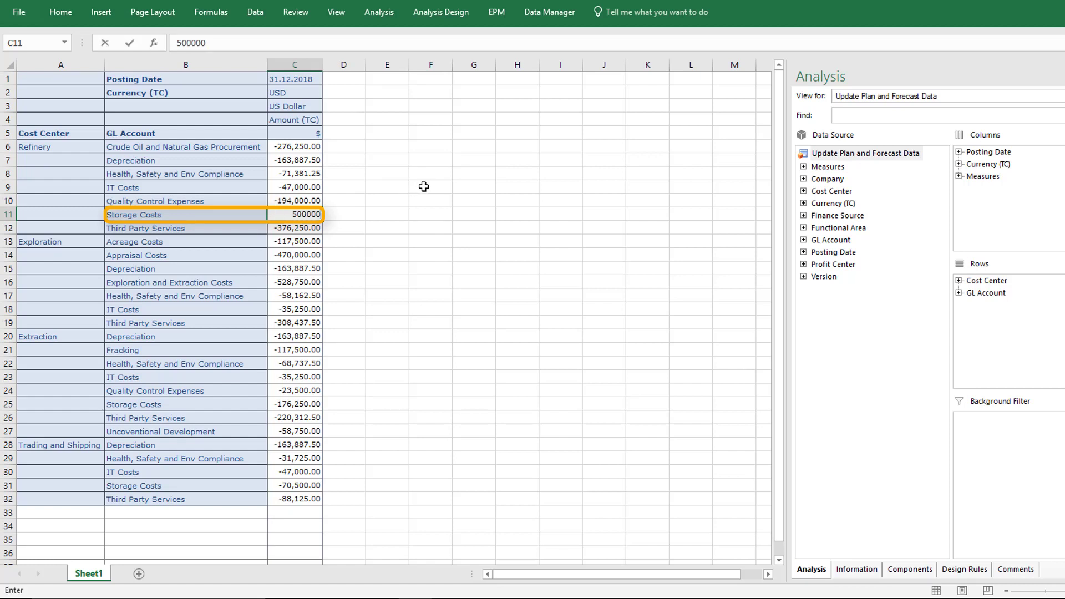
{"action": "key", "text": "Return"}
{"action": "left_click", "coordinate": [379, 12]}
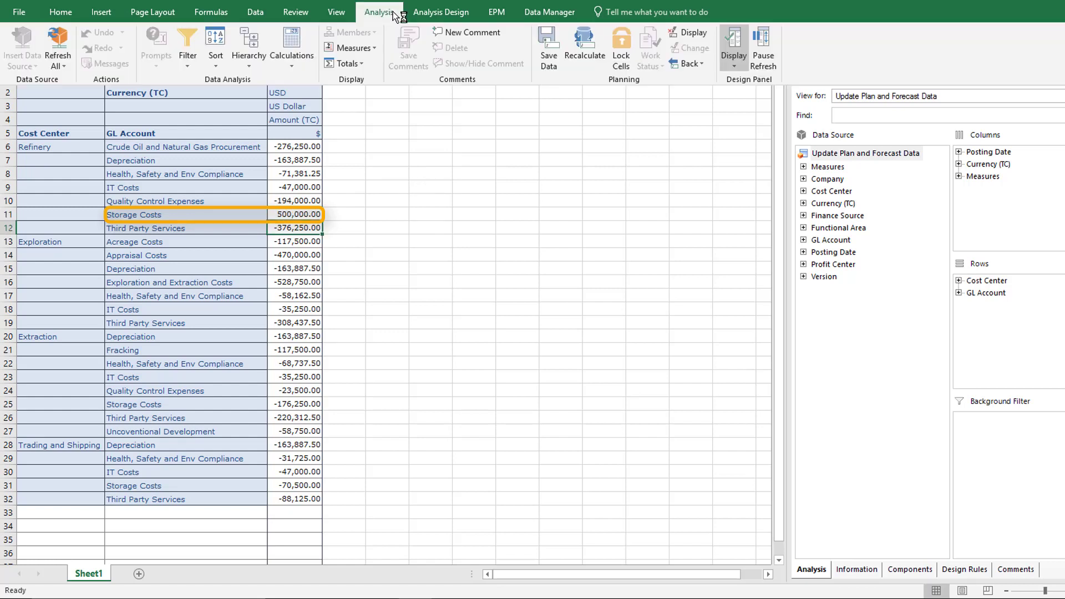
{"action": "left_click", "coordinate": [551, 49]}
{"action": "left_click", "coordinate": [555, 94]}
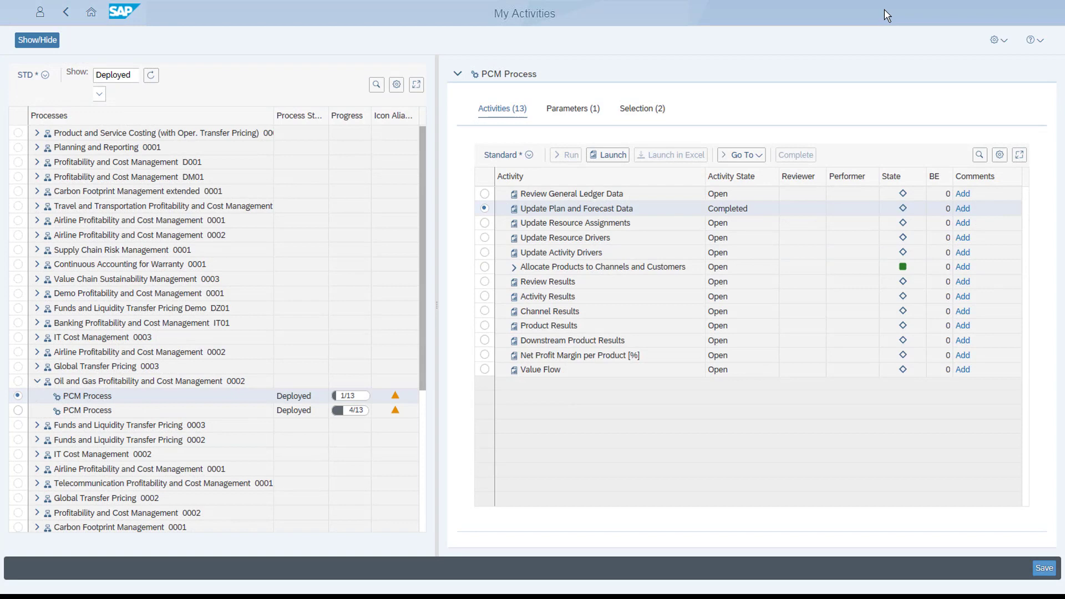
Launch the Update Resource Assignments activity and set its state to completed.
{"action": "left_click", "coordinate": [484, 223]}
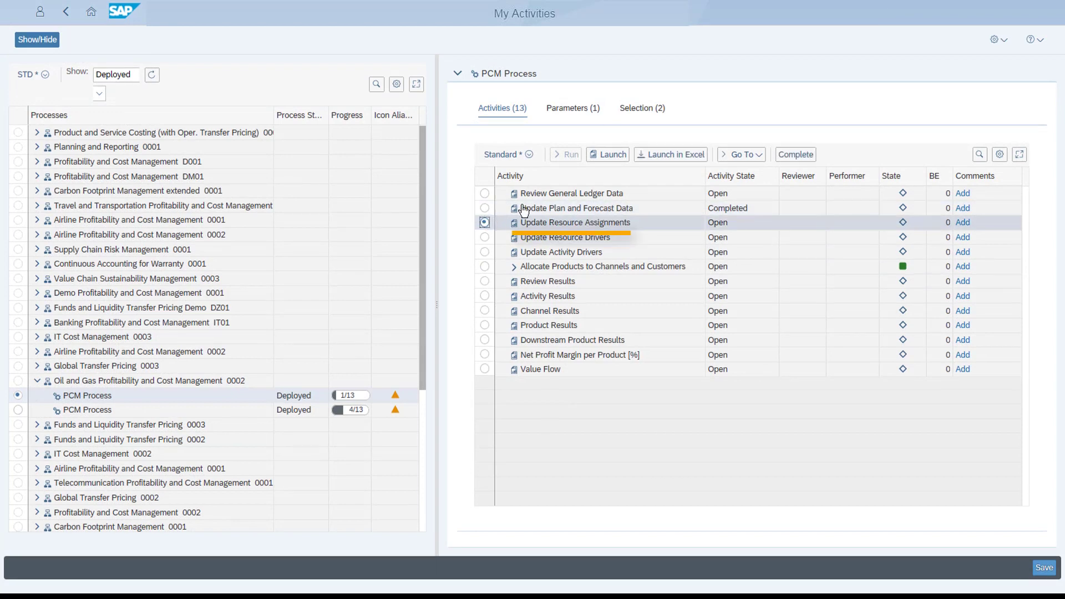
{"action": "left_click", "coordinate": [609, 155]}
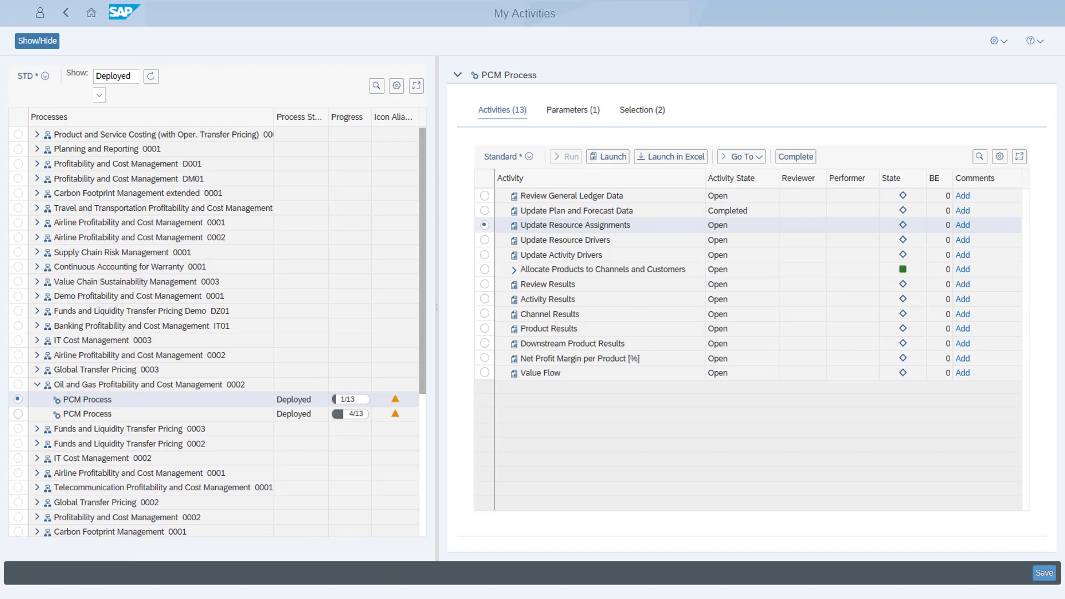
{"action": "left_click", "coordinate": [803, 159]}
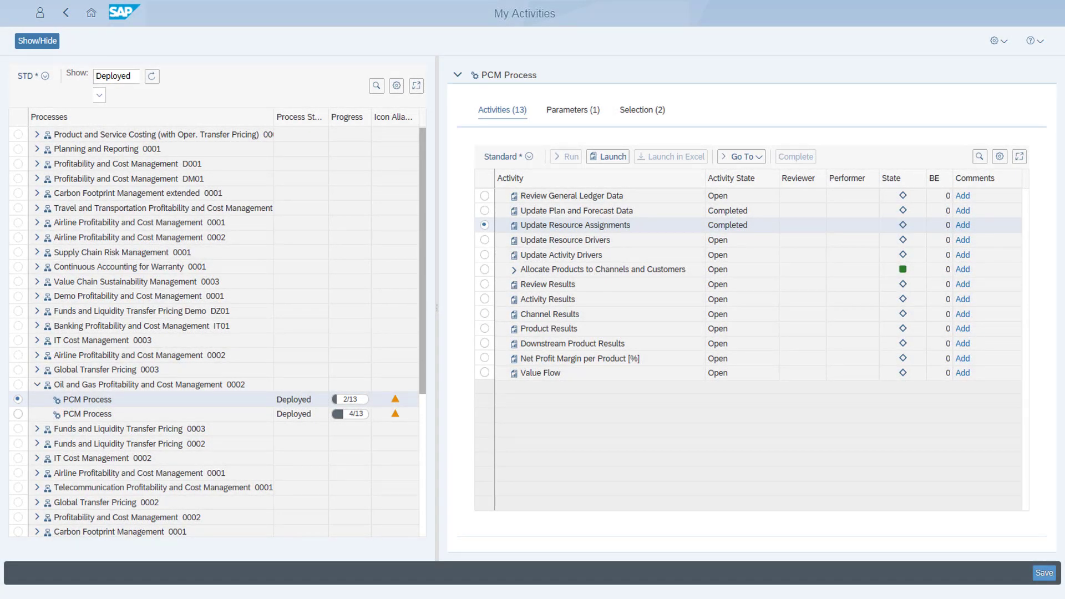
Launch the Update Resource Drivers activity, and mark both it and Update Activity Drivers as completed.
{"action": "left_click", "coordinate": [484, 240]}
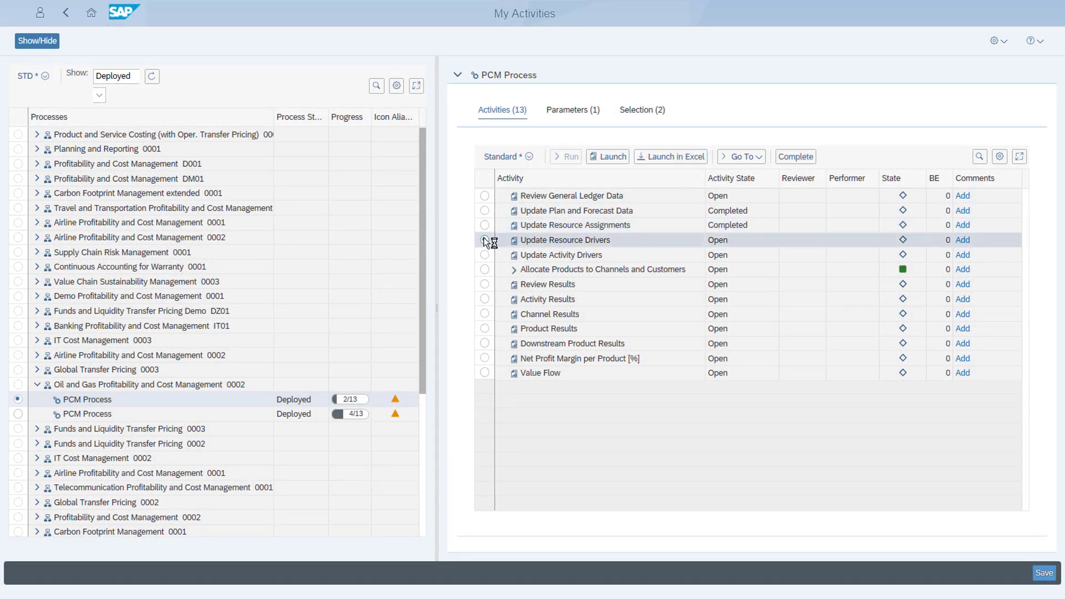
{"action": "left_click", "coordinate": [614, 157]}
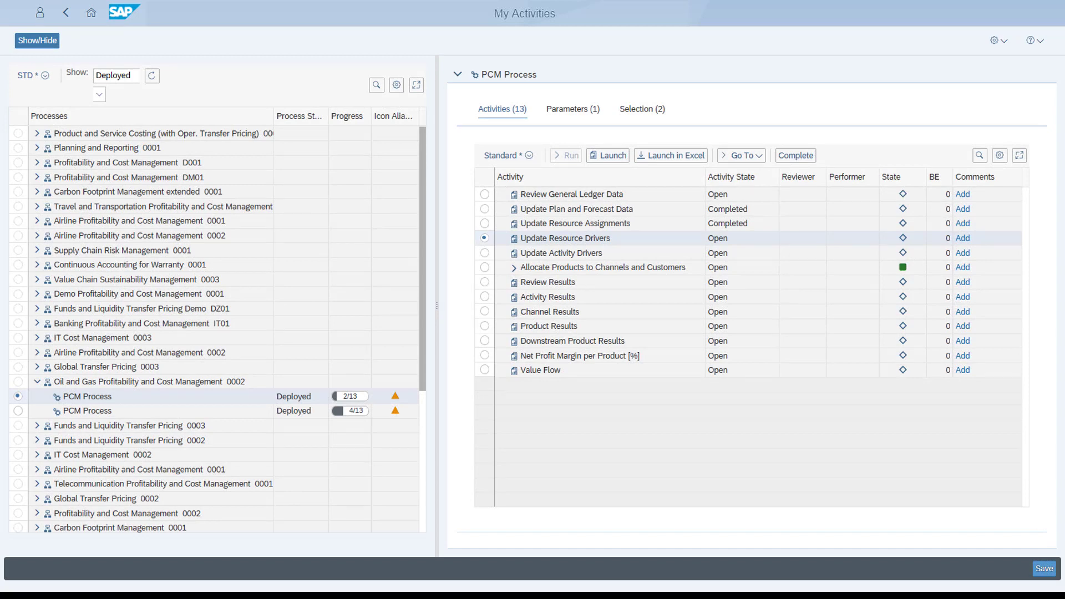
{"action": "left_click", "coordinate": [795, 155]}
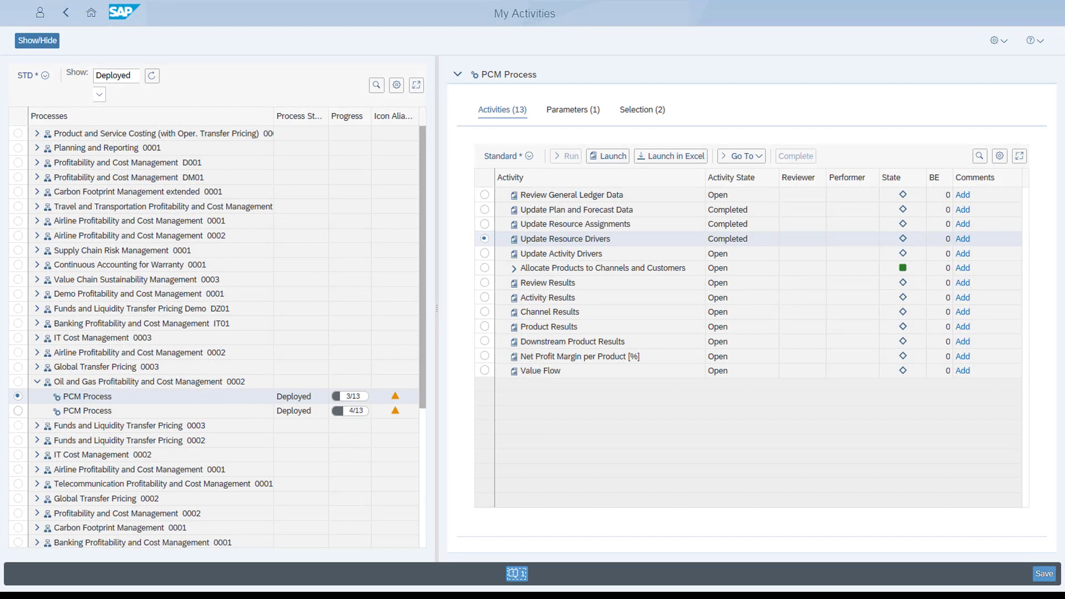
{"action": "left_click", "coordinate": [485, 254]}
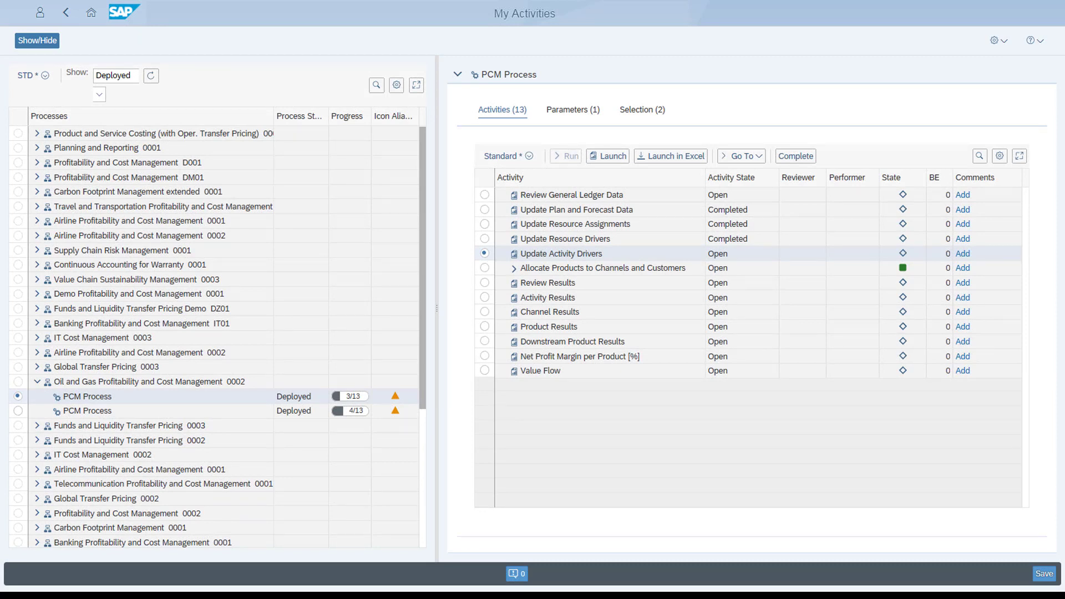
{"action": "left_click", "coordinate": [804, 158]}
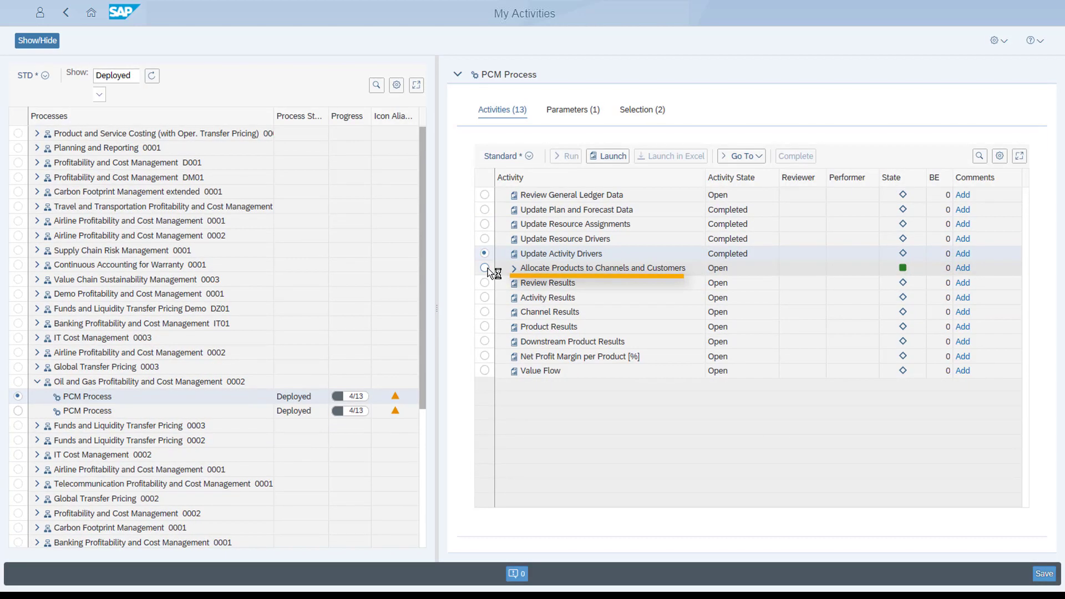
Run the Allocate Products to Channels and Customers activity and open its execution flow diagram.
{"action": "left_click", "coordinate": [488, 268]}
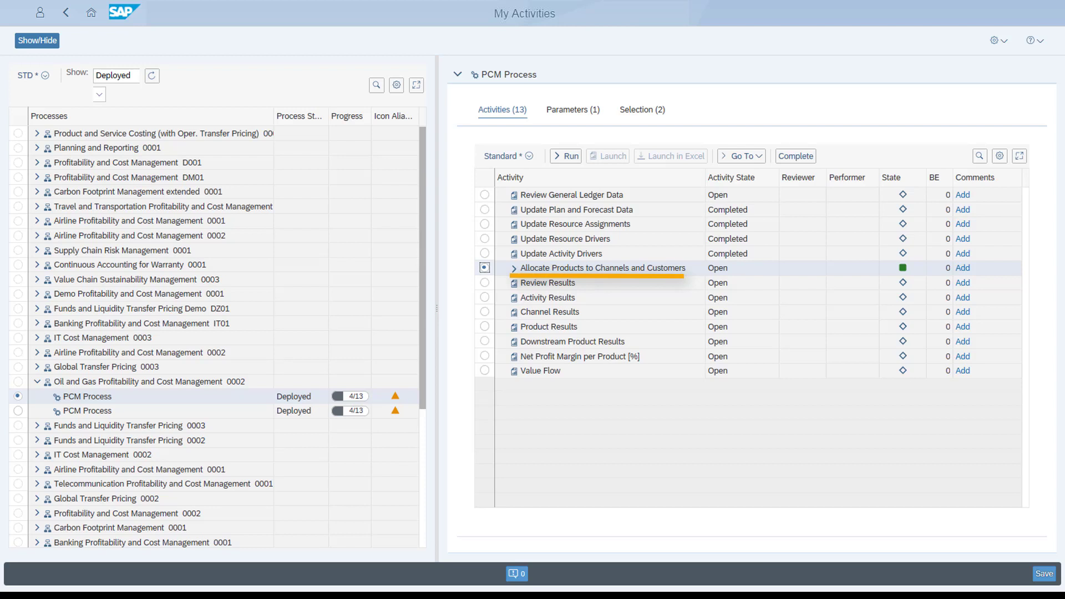
{"action": "left_click", "coordinate": [574, 157]}
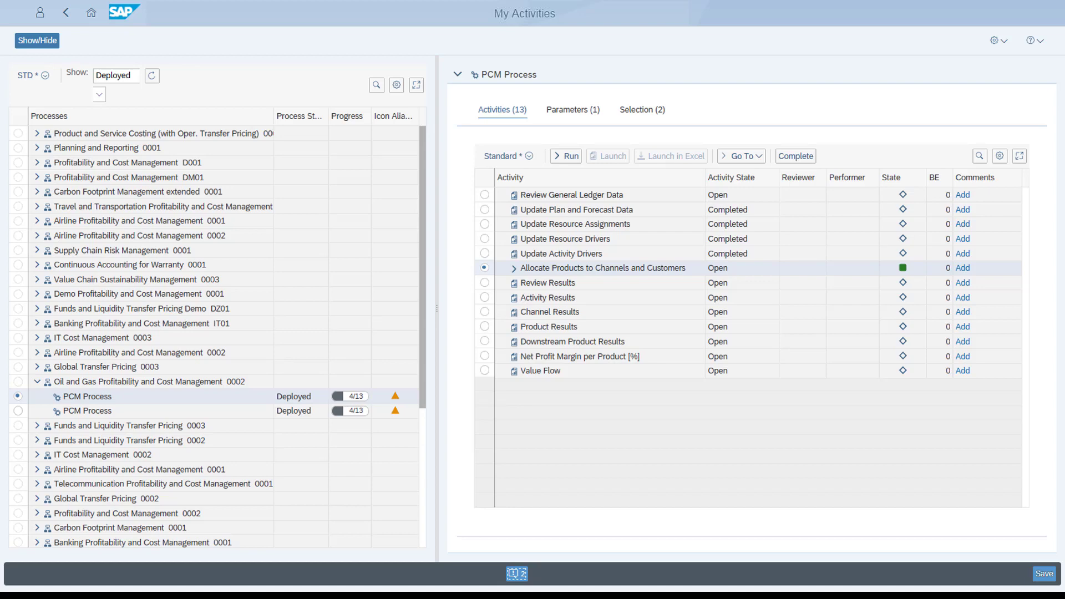
{"action": "left_click", "coordinate": [732, 156]}
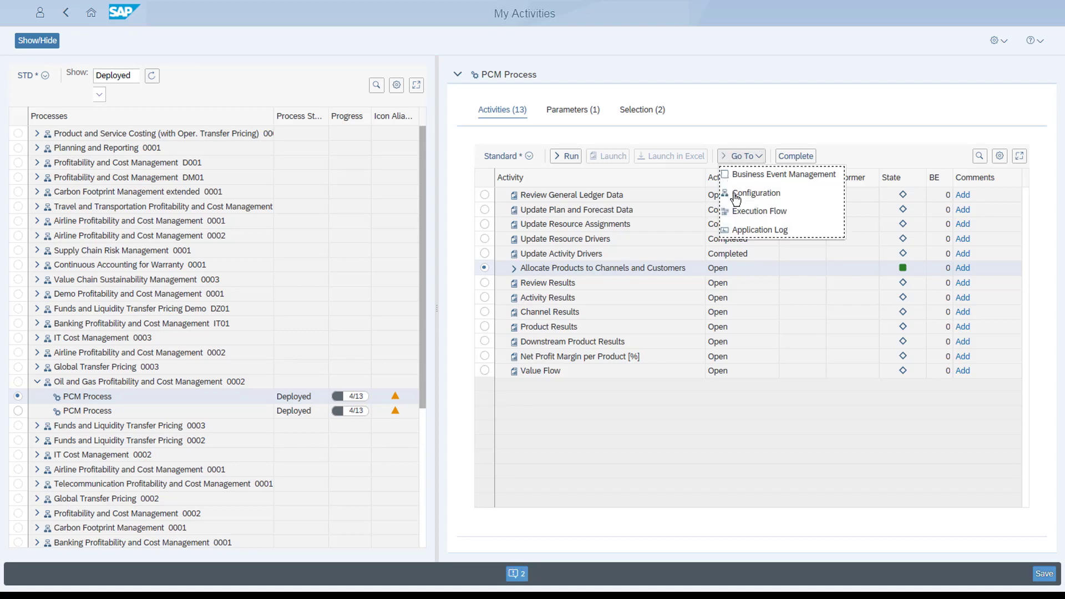
{"action": "left_click", "coordinate": [735, 215]}
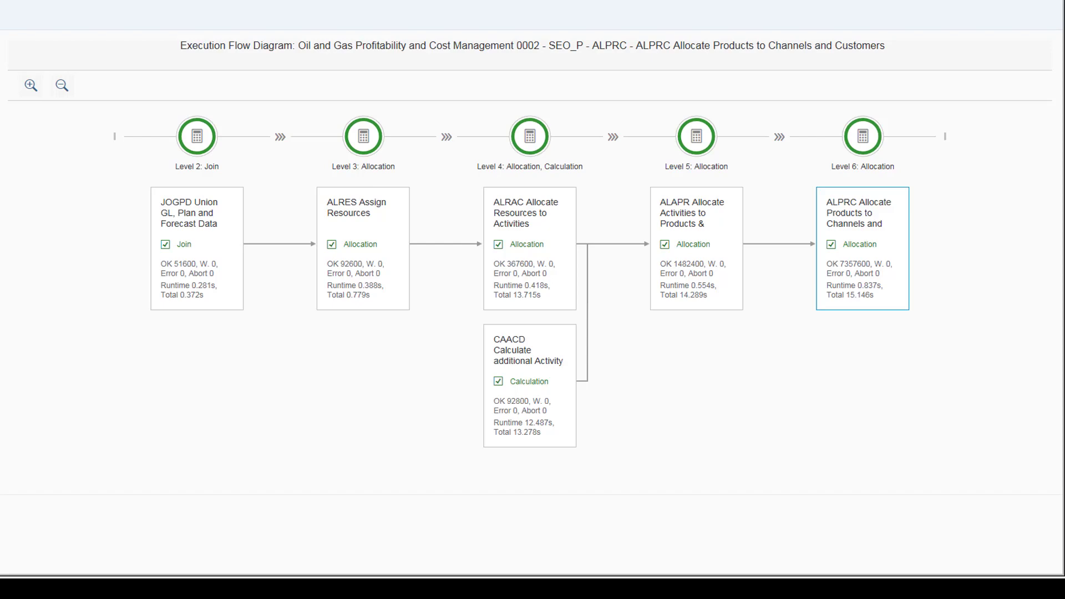
Examine the Level 6 ALPRC allocation of products to channels and customers in the execution flow diagram.
{"action": "left_click", "coordinate": [959, 312]}
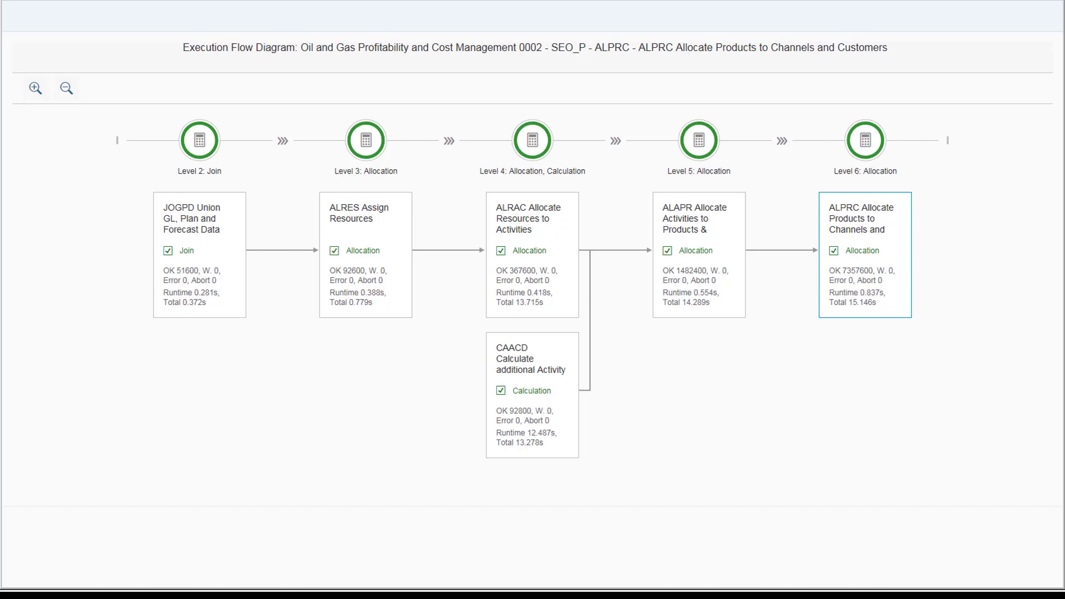
{"action": "left_click", "coordinate": [878, 267]}
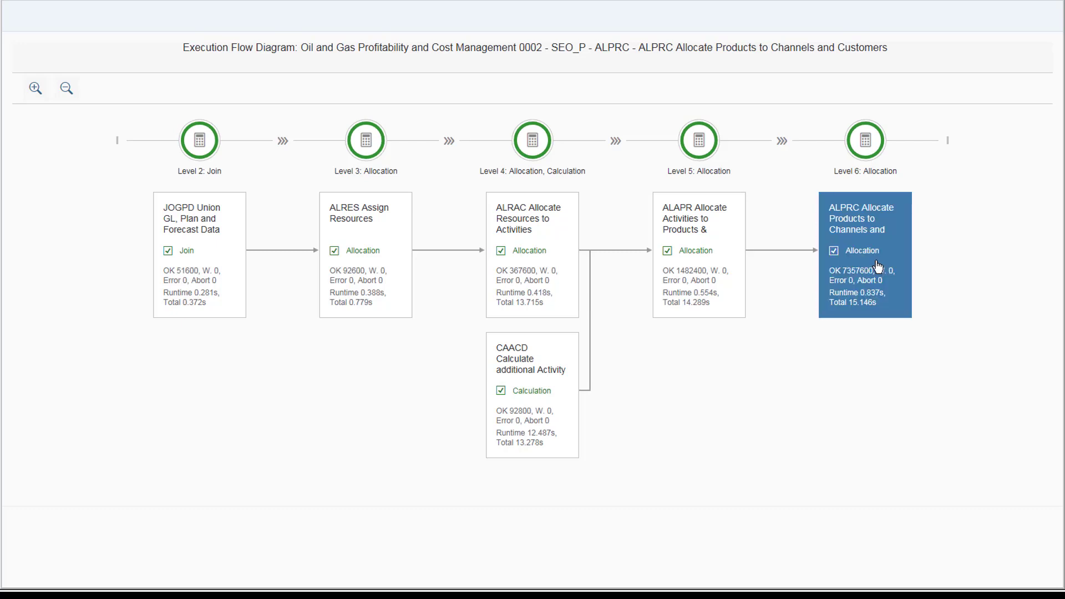
{"action": "left_click", "coordinate": [968, 261]}
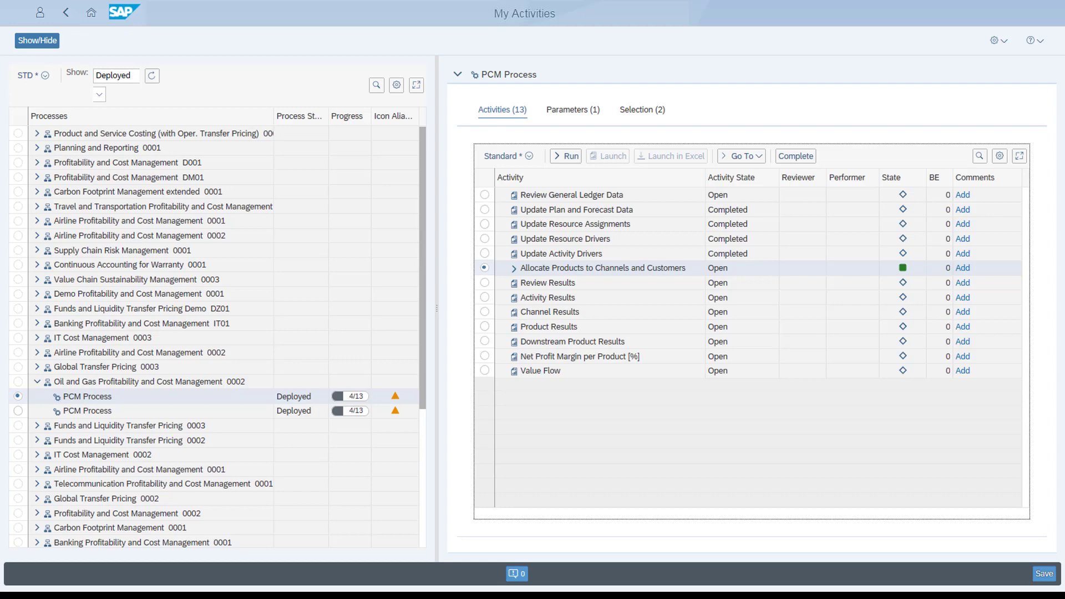
Launch the Review Results, Activity Results and Downstream Product Results reports one after another to view them.
{"action": "left_click", "coordinate": [485, 283]}
{"action": "left_click", "coordinate": [609, 156]}
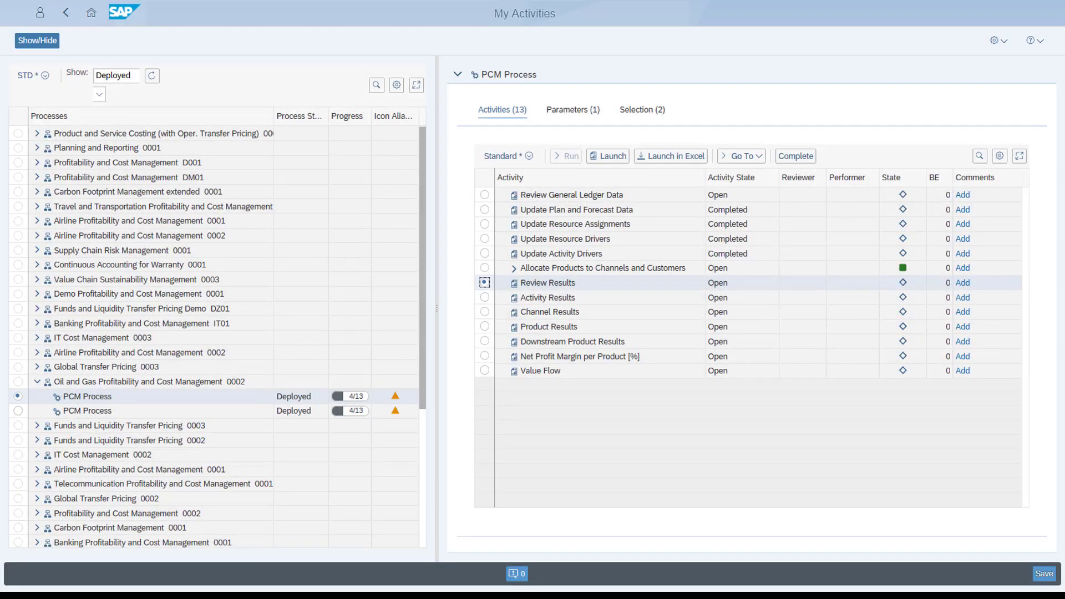
{"action": "left_click", "coordinate": [484, 297]}
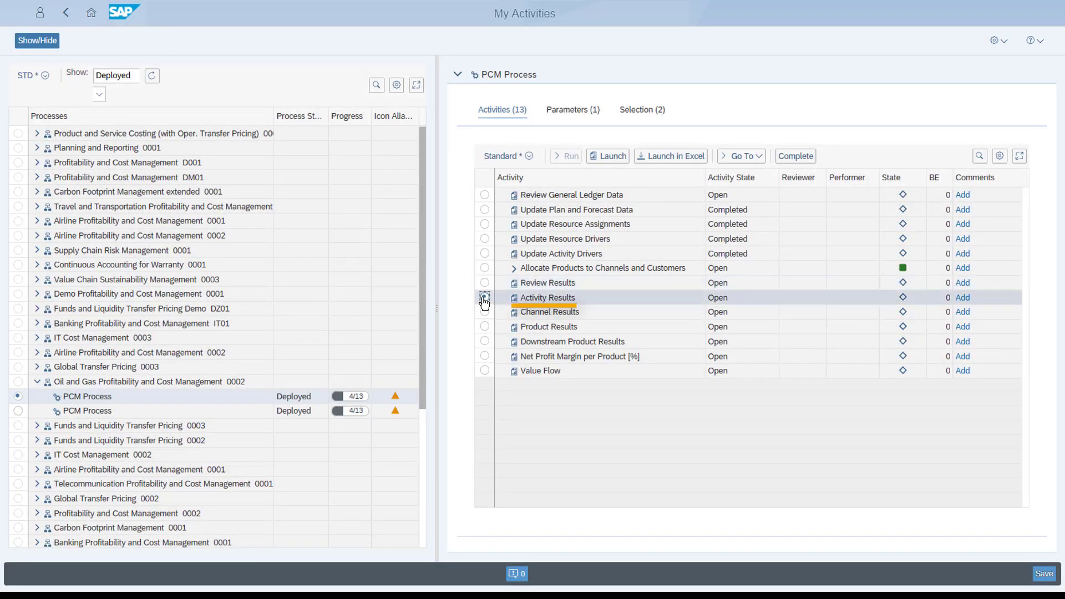
{"action": "left_click", "coordinate": [609, 156]}
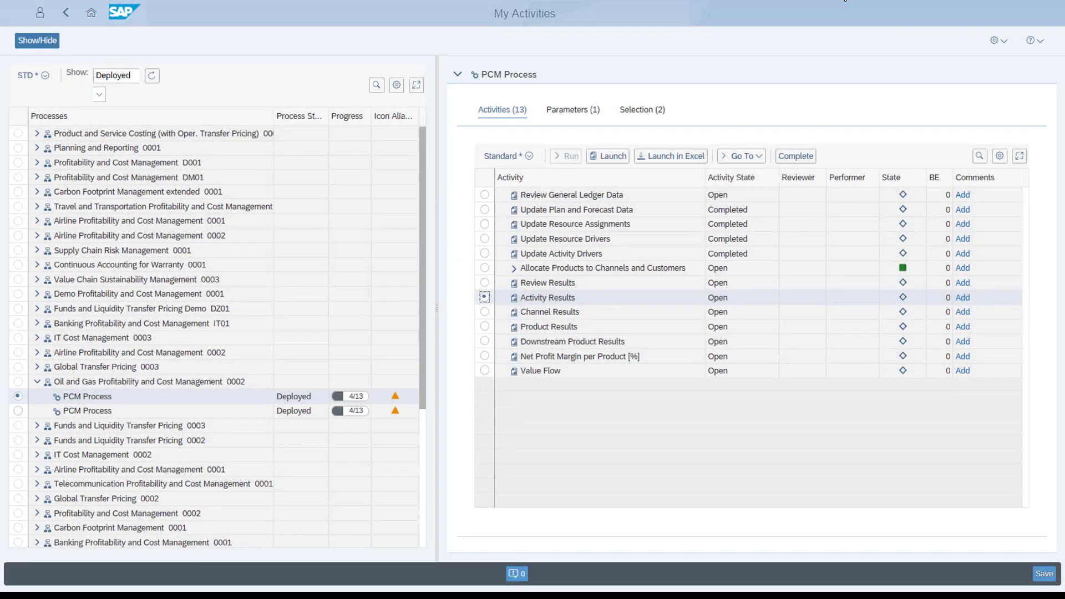
{"action": "left_click", "coordinate": [484, 341]}
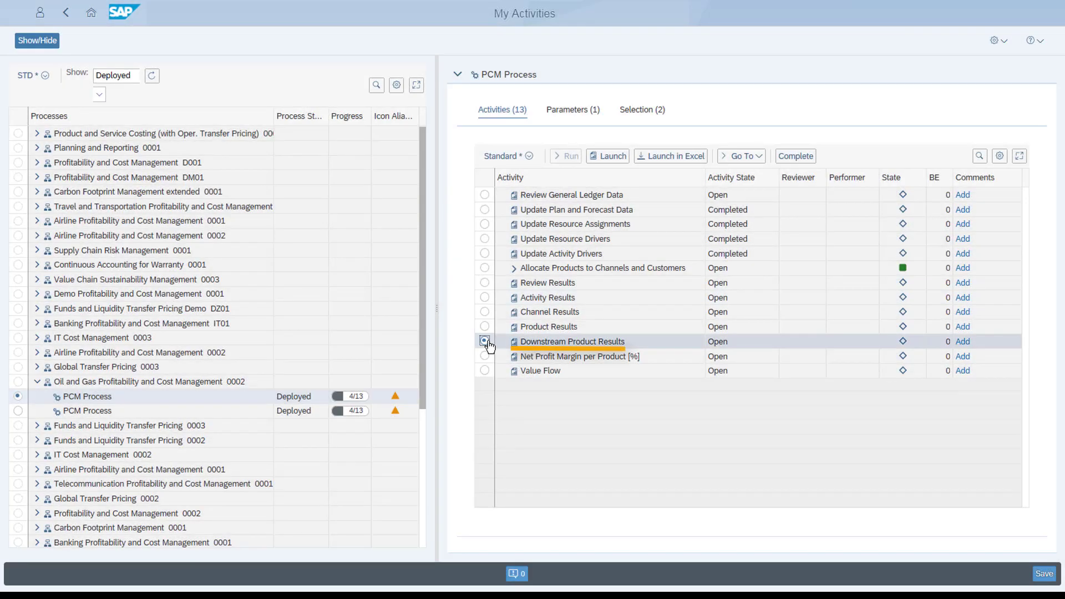
{"action": "left_click", "coordinate": [609, 156]}
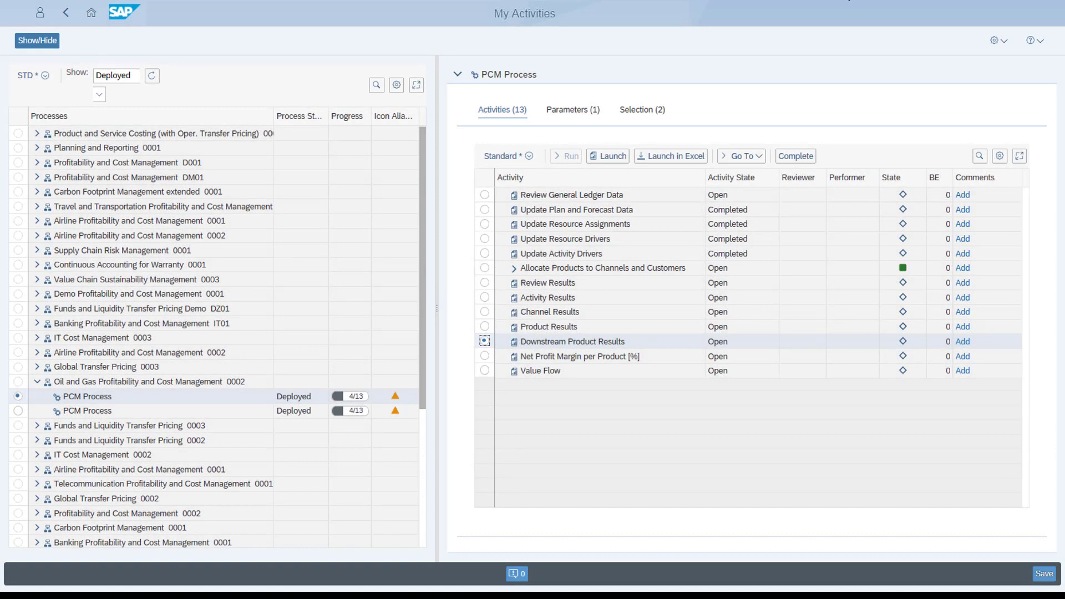
Launch the Value Flow activity and set its state to completed.
{"action": "left_click", "coordinate": [484, 371]}
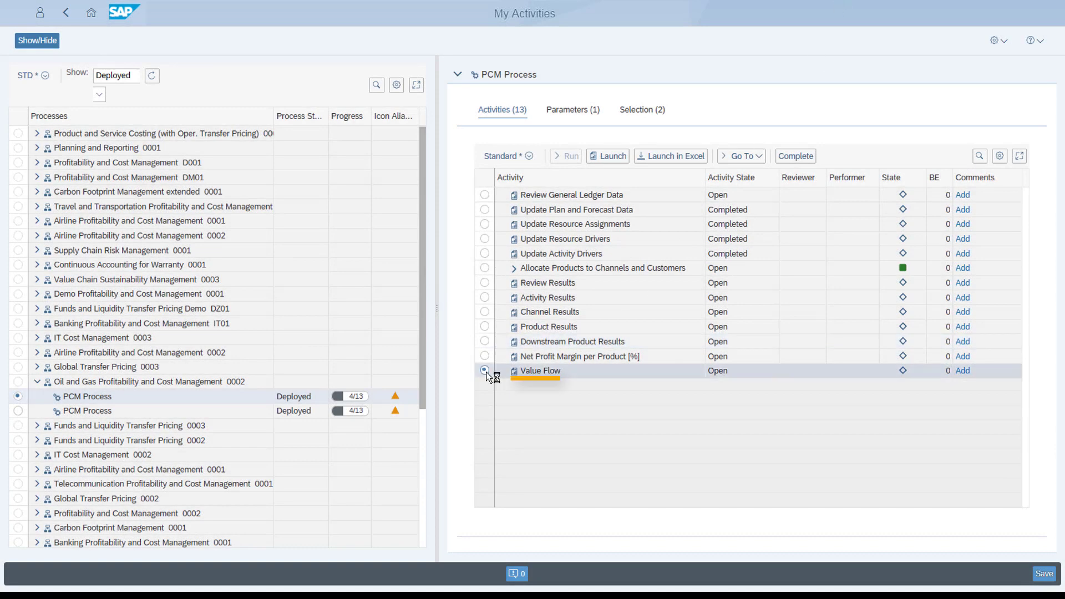
{"action": "left_click", "coordinate": [609, 156]}
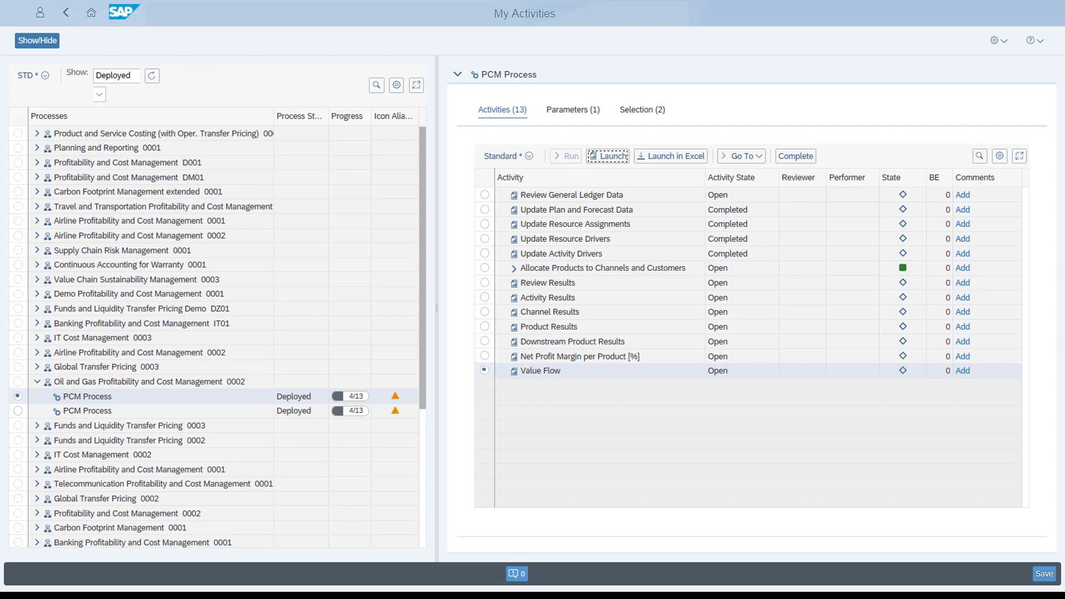
{"action": "left_click", "coordinate": [796, 156]}
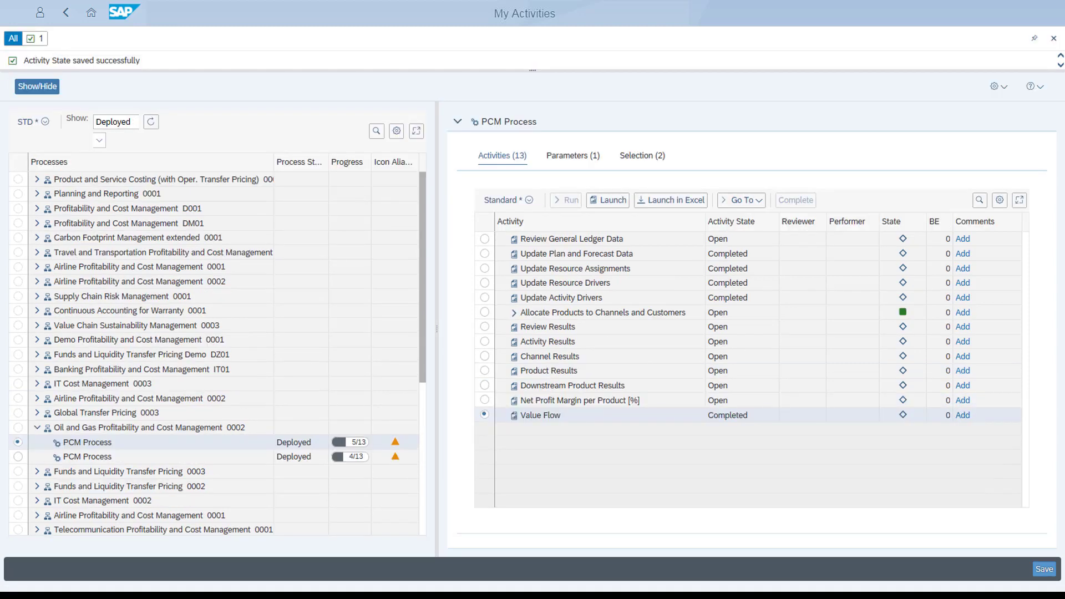